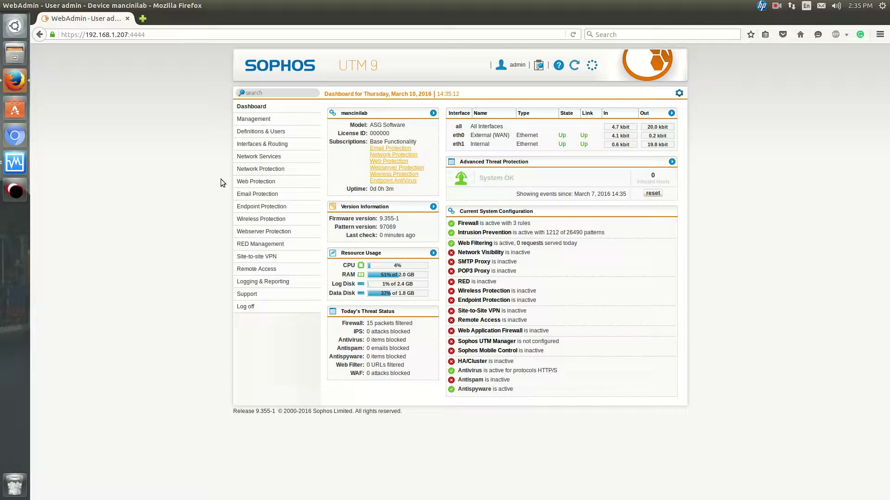
# Step: Go to Network Protection > Firewall to view the wizard-created DNS, File Transfer and Web Surfing rules
pyautogui.click(283, 169)
pyautogui.click(255, 182)
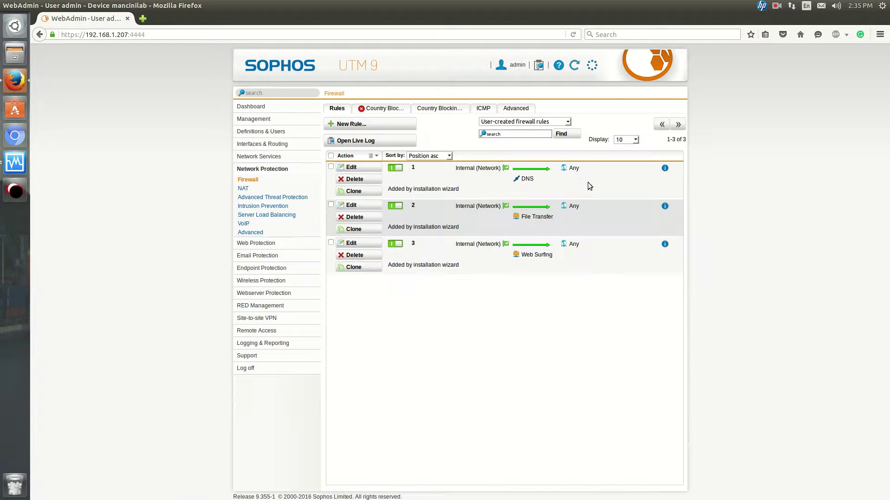
pyautogui.moveTo(534, 258)
pyautogui.moveTo(541, 220)
# Step: Start a new firewall rule with Group set to No group and Position set to Bottom
pyautogui.click(370, 125)
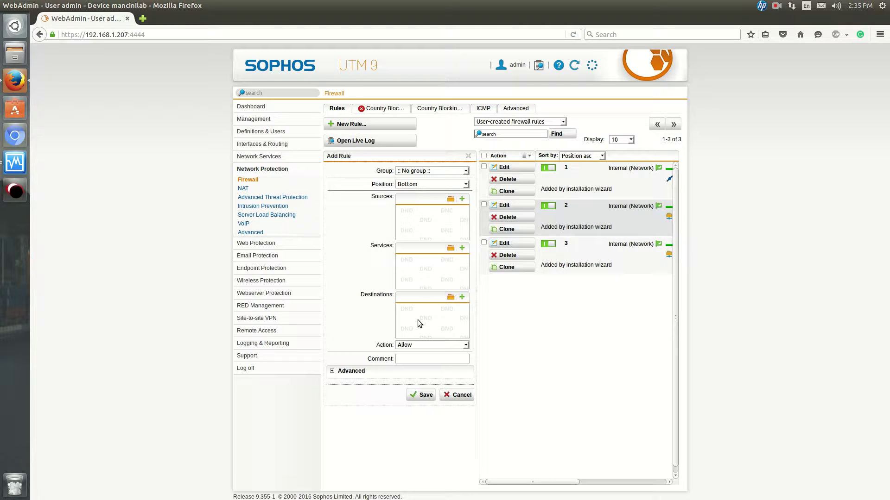
pyautogui.click(434, 171)
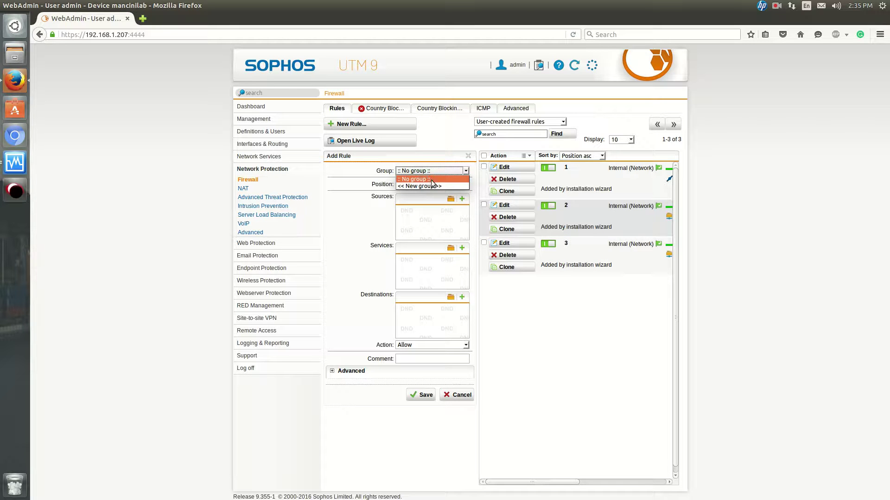
pyautogui.click(485, 183)
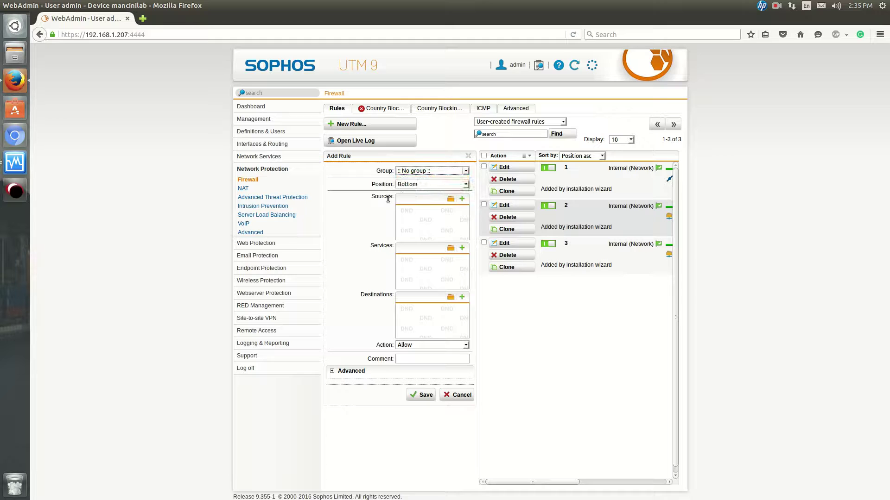
pyautogui.click(427, 186)
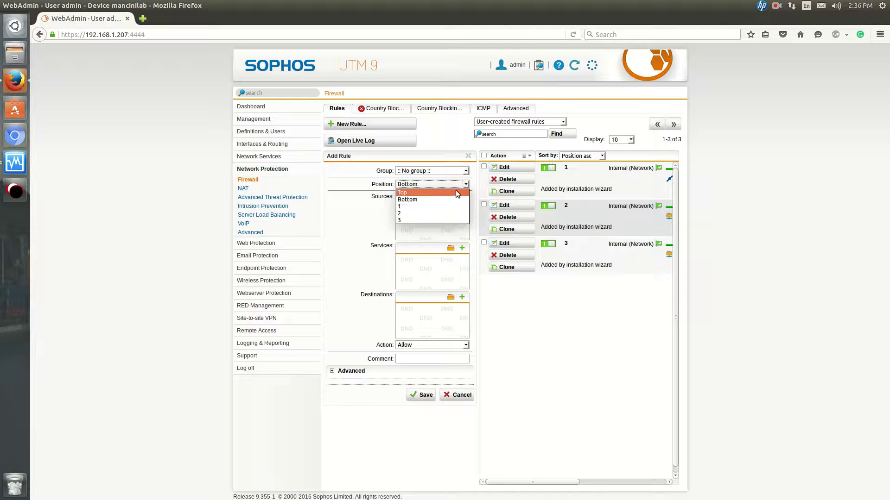
pyautogui.click(614, 307)
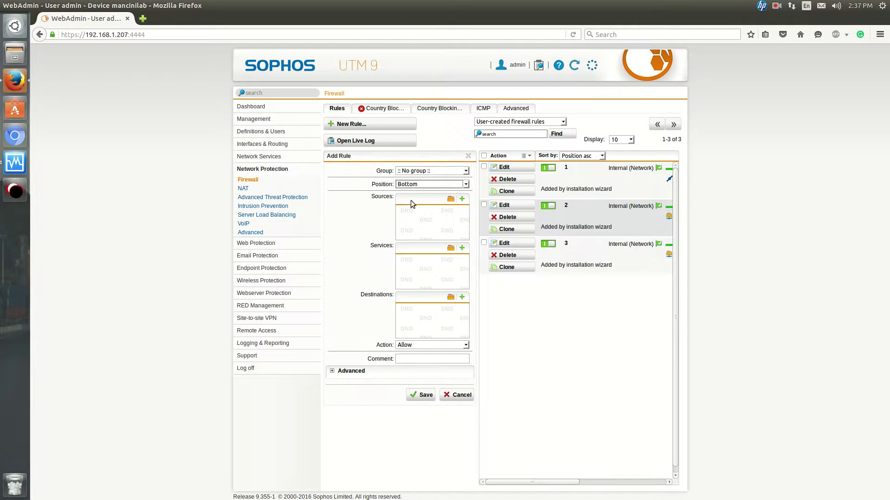
# Step: Add Any as the rule's source and SSH as its service
pyautogui.click(451, 200)
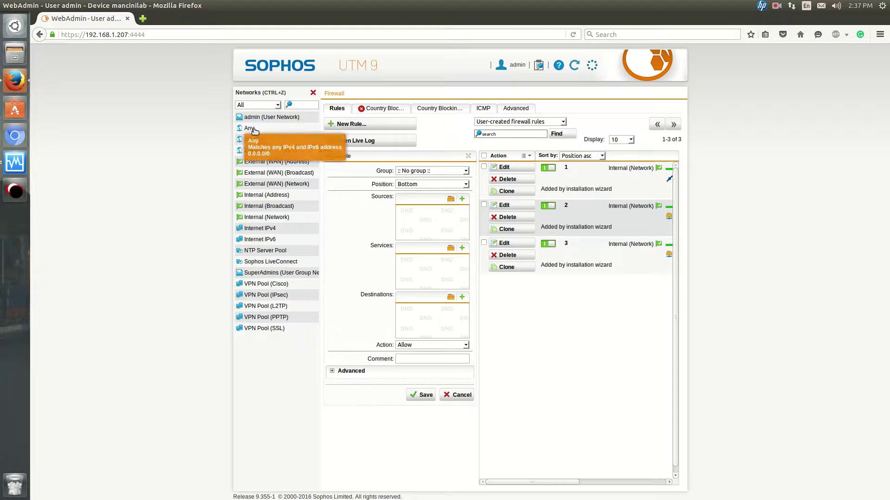
pyautogui.moveTo(250, 129); pyautogui.dragTo(422, 226)
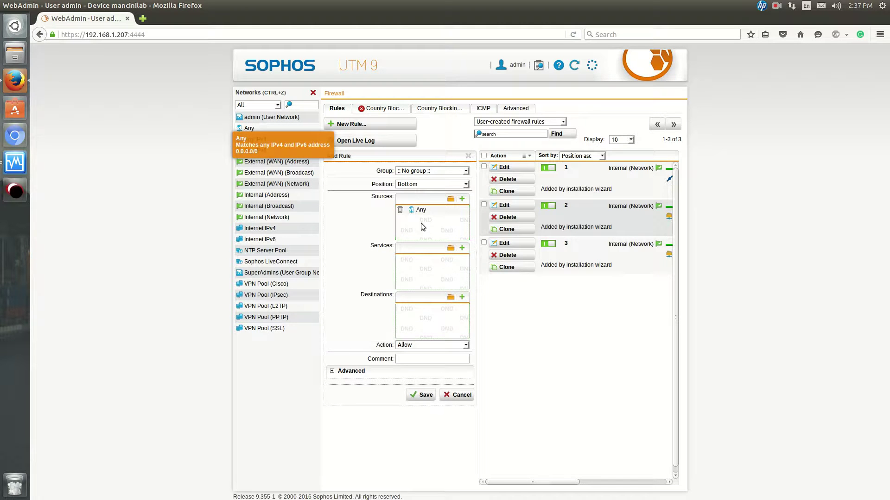
pyautogui.click(449, 251)
pyautogui.scroll(-8, 278, 221)
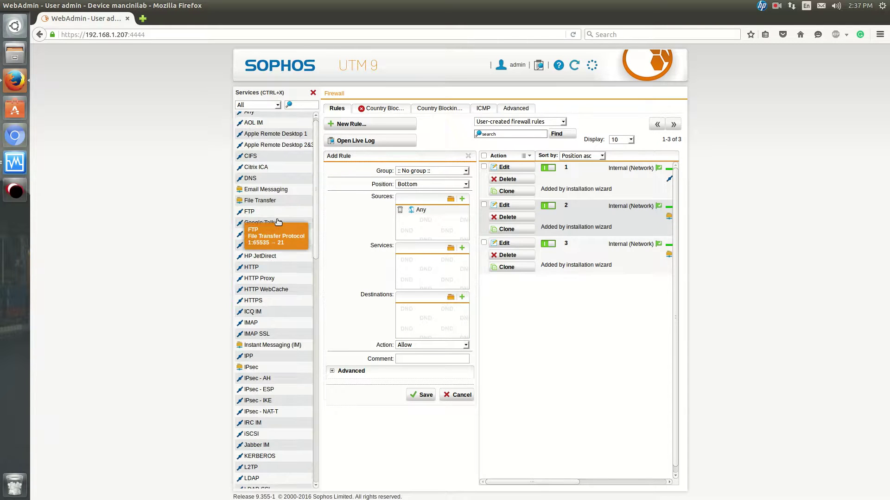
pyautogui.scroll(-7, 280, 227)
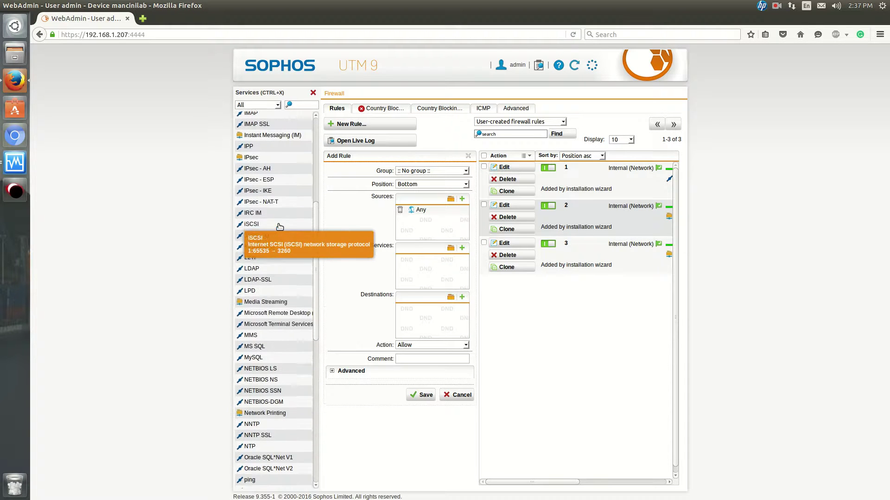
pyautogui.scroll(-1, 280, 229)
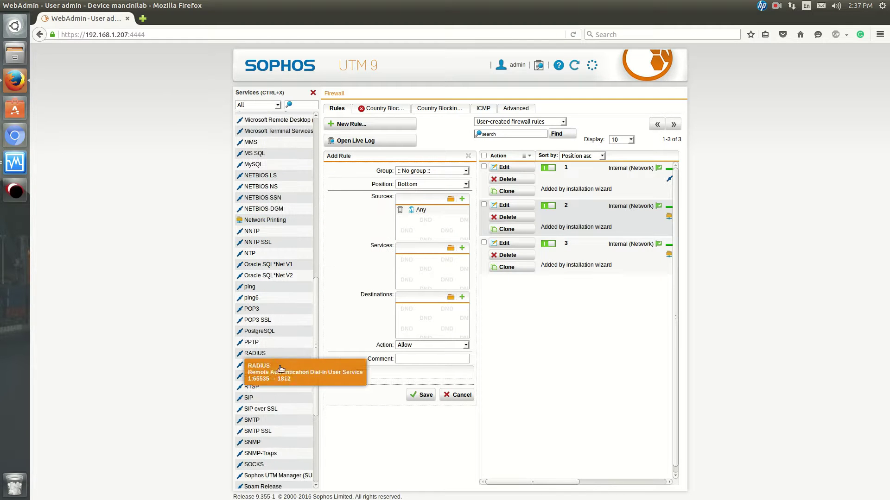
pyautogui.scroll(-2, 283, 443)
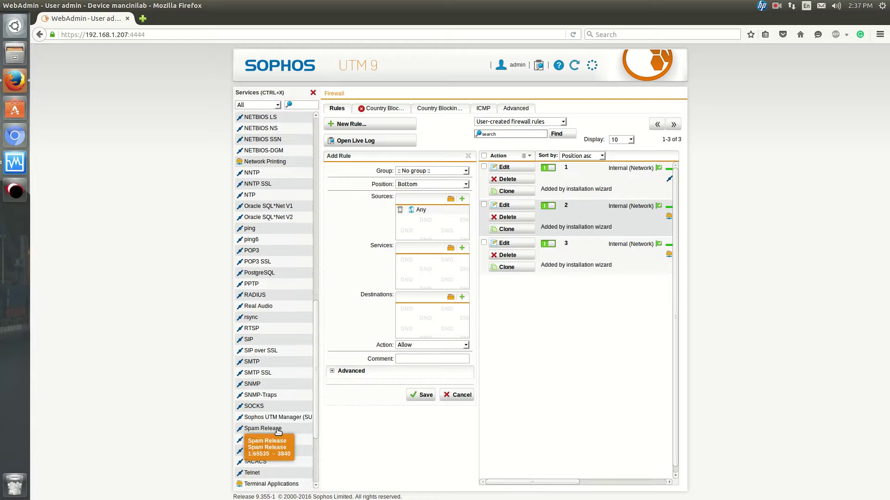
pyautogui.scroll(-2, 278, 432)
pyautogui.moveTo(260, 403); pyautogui.dragTo(419, 276)
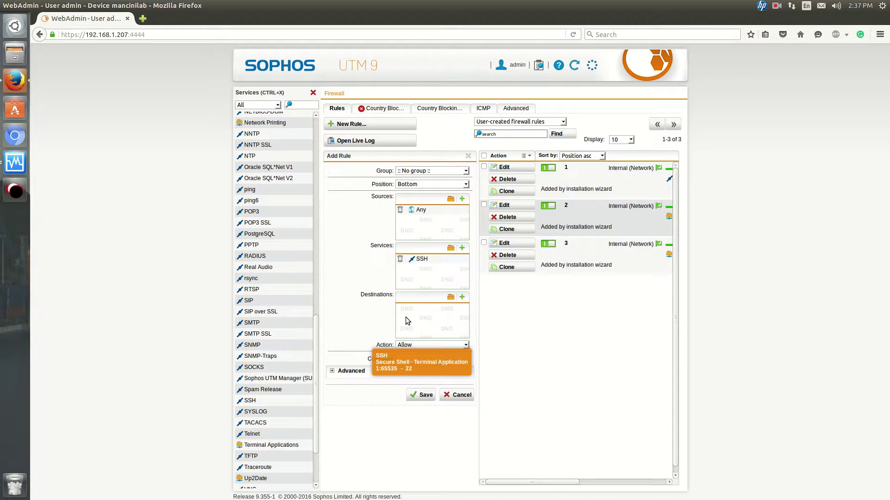
pyautogui.click(450, 298)
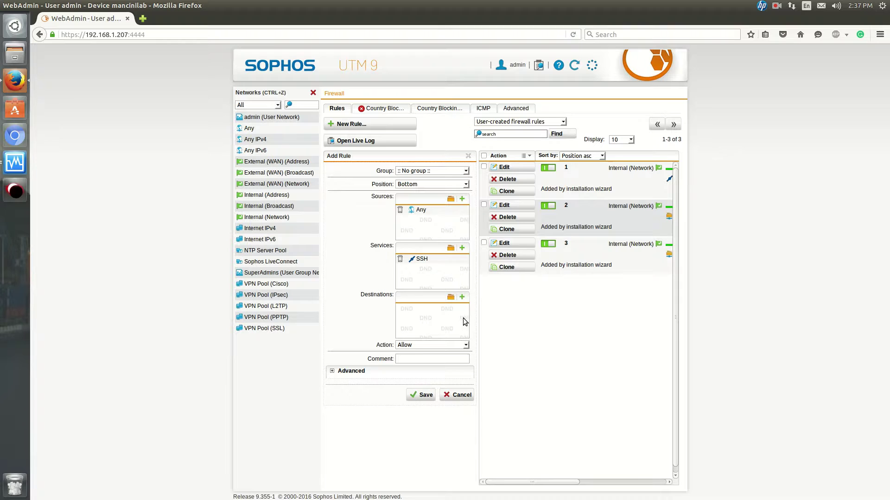
# Step: Define a new host object SERVER 1 with IPv4 192.168.1.55 as the rule's destination
pyautogui.click(461, 297)
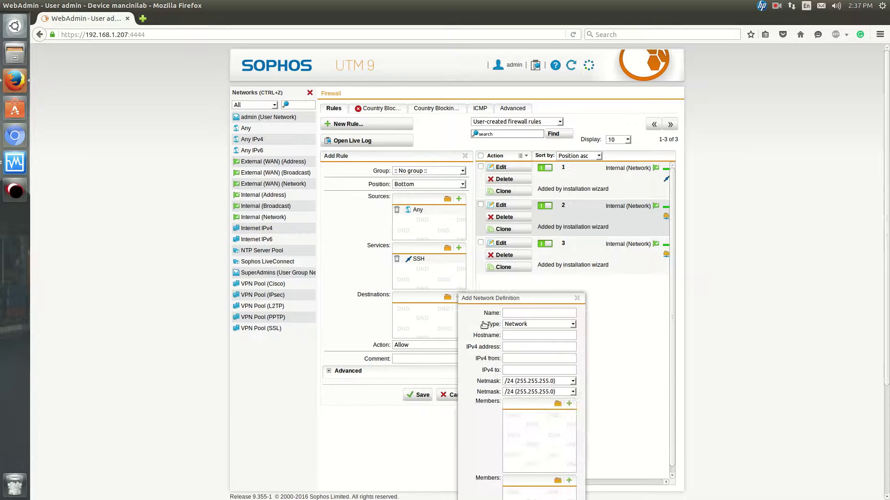
pyautogui.click(528, 324)
pyautogui.click(527, 333)
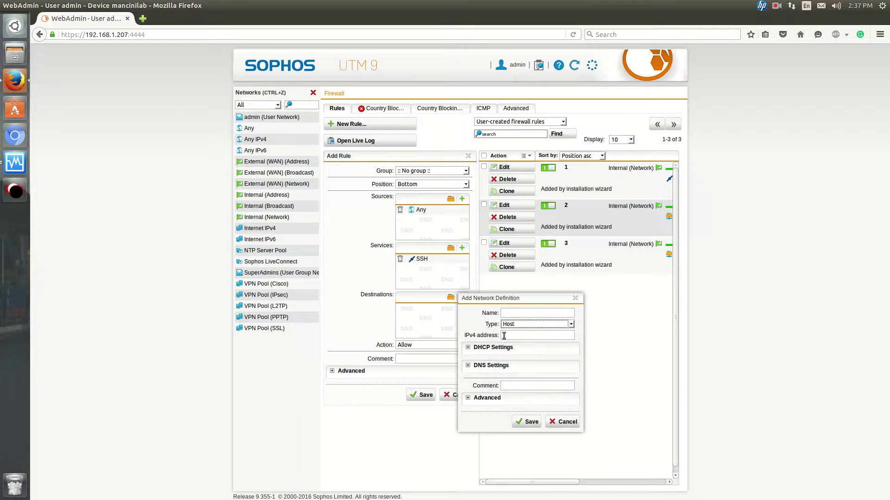
pyautogui.click(511, 313)
pyautogui.write('SERVER 1')
pyautogui.click(506, 335)
pyautogui.write('192.168.3')
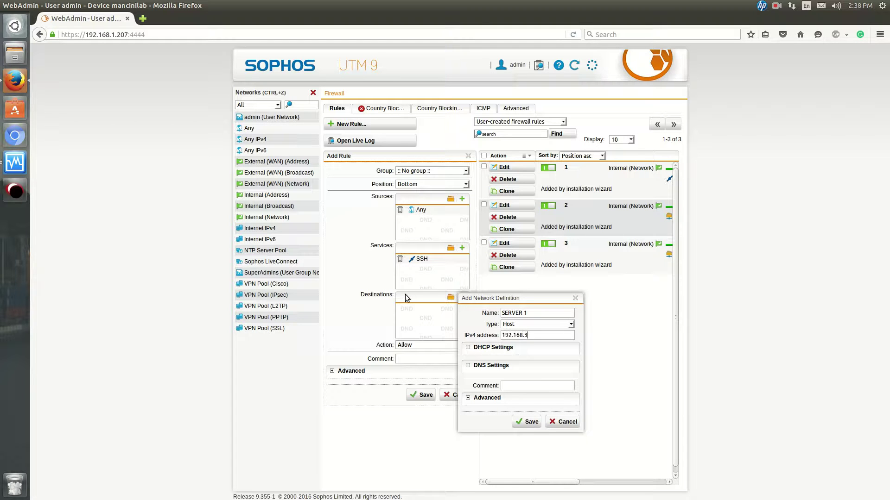
pyautogui.write('1.')
pyautogui.press('BackSpace')
pyautogui.press('BackSpace')
pyautogui.press('BackSpace')
pyautogui.write('0')
pyautogui.press('BackSpace')
pyautogui.write('.1.55')
pyautogui.click(527, 422)
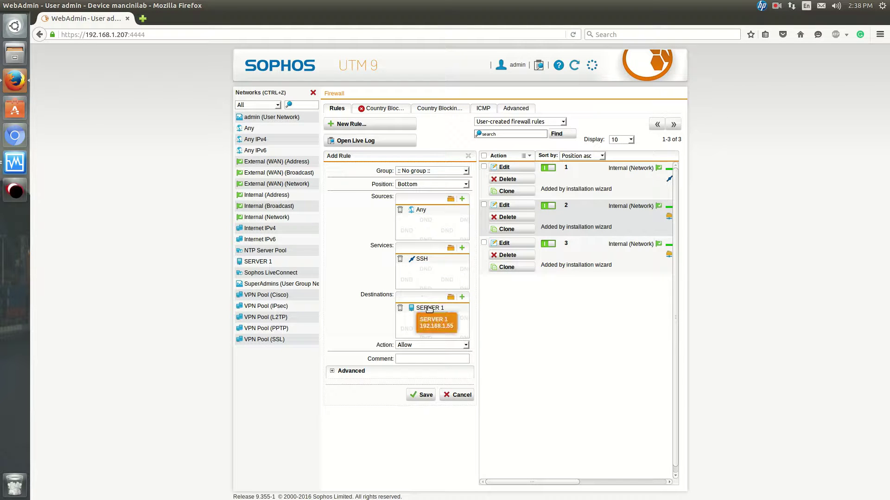
# Step: Save the SSH rule from Any to SERVER 1 and leave rule 4 enabled
pyautogui.click(418, 394)
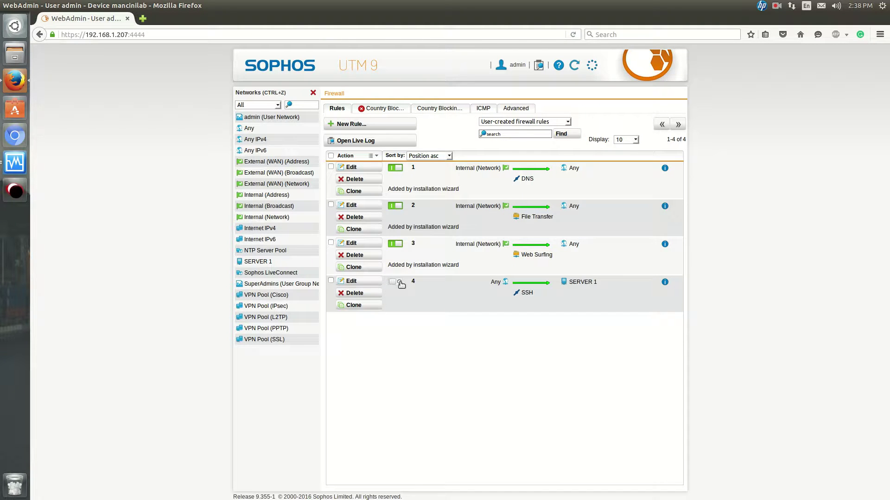
pyautogui.click(395, 282)
pyautogui.click(395, 281)
pyautogui.click(395, 281)
pyautogui.moveTo(565, 217)
pyautogui.click(366, 141)
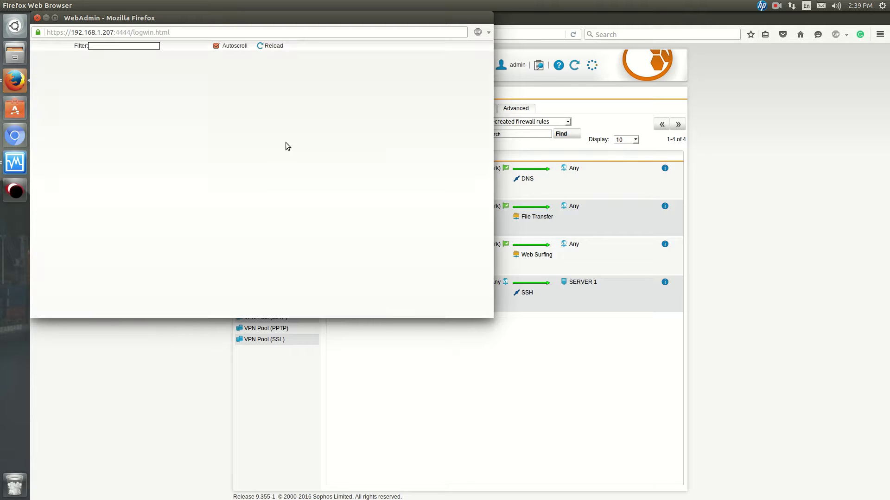
pyautogui.moveTo(326, 17); pyautogui.dragTo(447, 39)
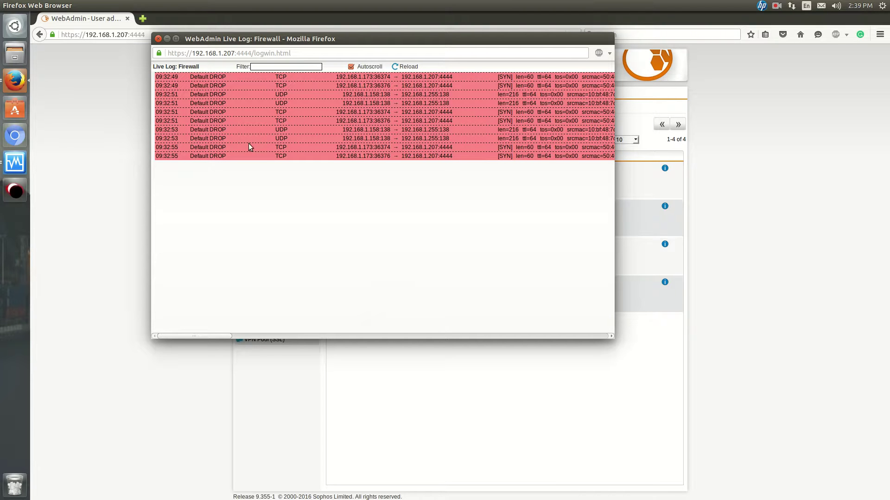
pyautogui.click(158, 38)
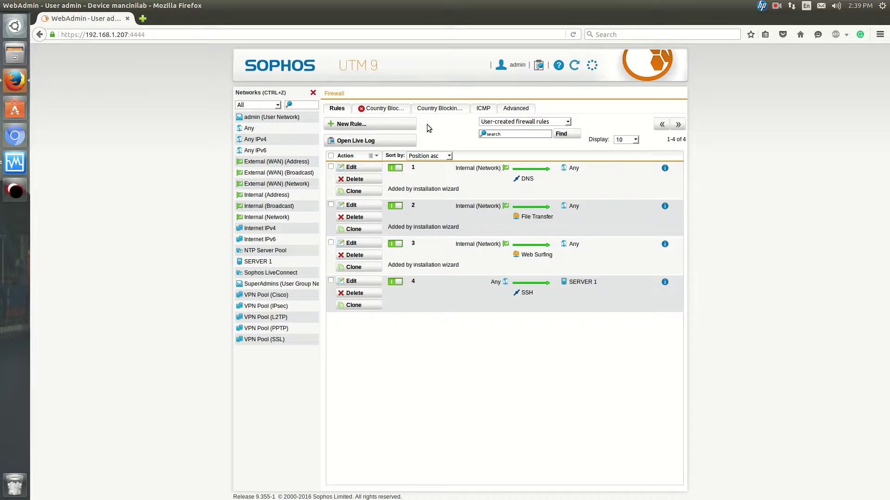
# Step: Switch to the Country Blocking tab, where blocking is disabled and every country is Off
pyautogui.click(402, 109)
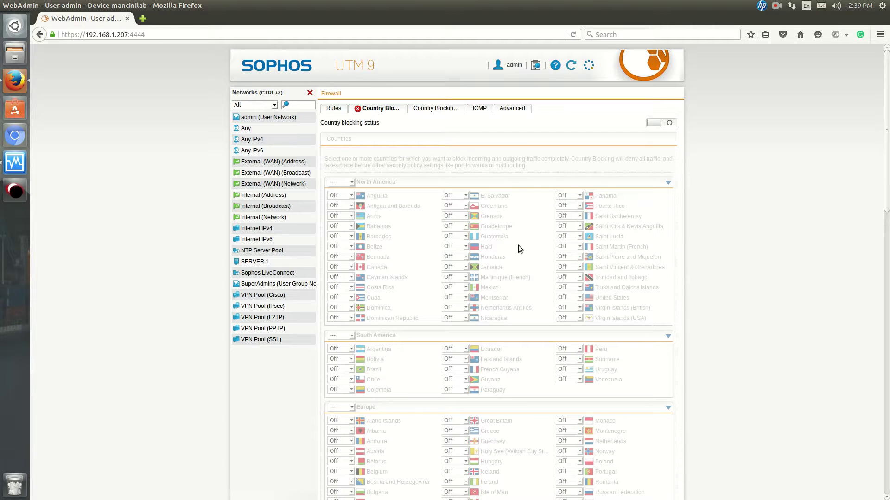
pyautogui.click(669, 123)
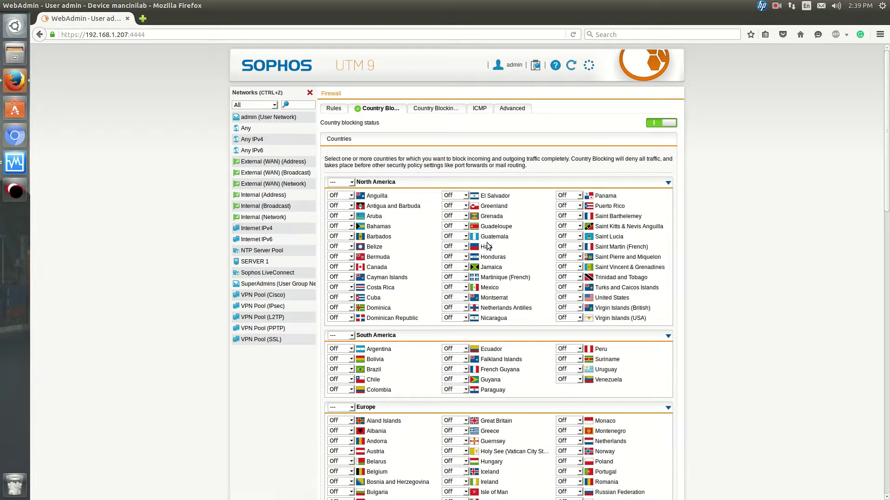
pyautogui.scroll(-1, 402, 245)
pyautogui.scroll(-3, 401, 243)
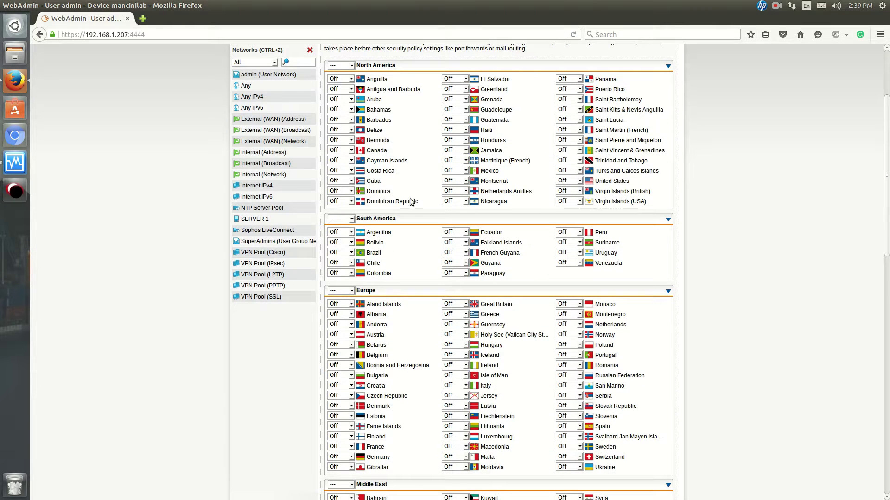
pyautogui.scroll(-5, 412, 232)
pyautogui.scroll(9, 416, 260)
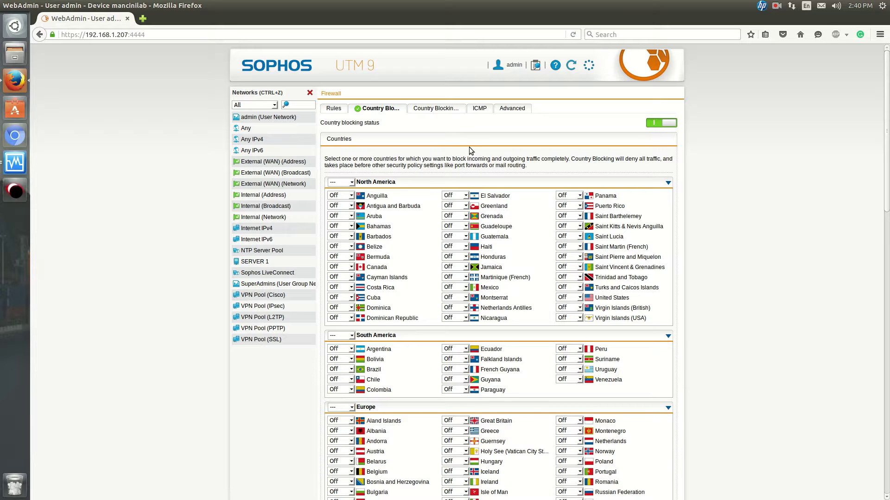
pyautogui.scroll(-1, 443, 287)
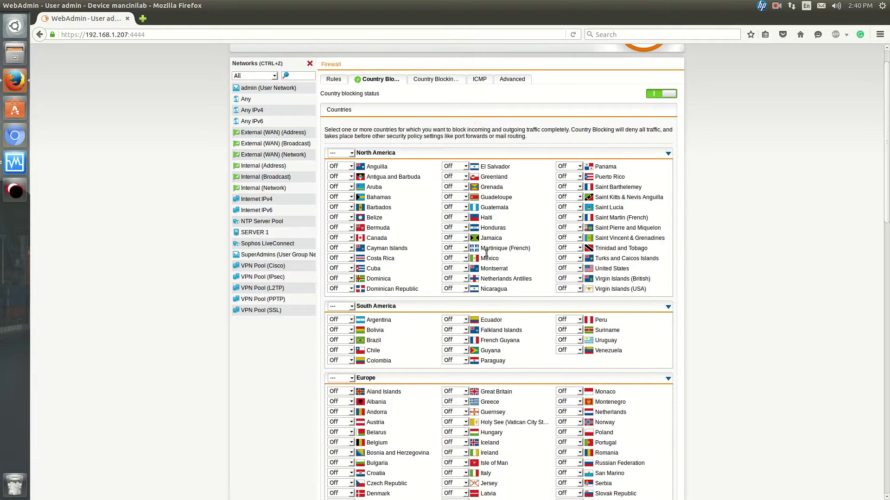
pyautogui.scroll(-4, 448, 280)
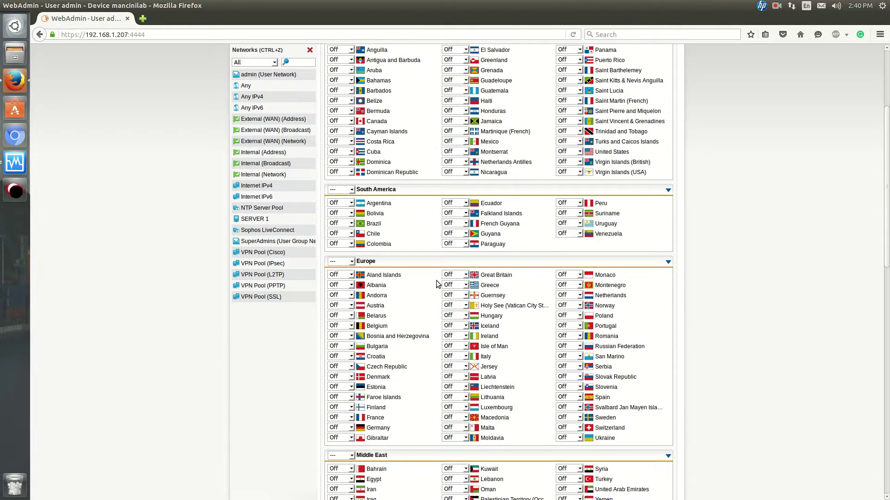
pyautogui.scroll(5, 436, 279)
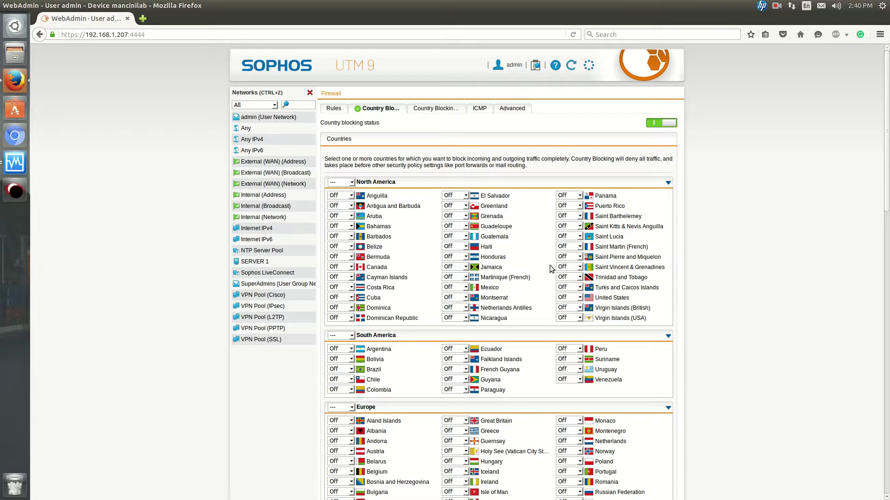
pyautogui.scroll(-3, 554, 258)
pyautogui.scroll(1, 556, 262)
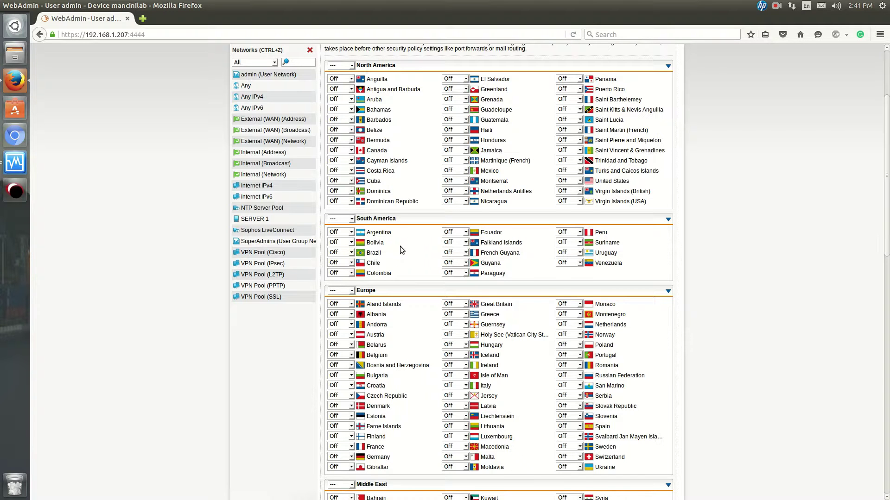
pyautogui.scroll(5, 400, 250)
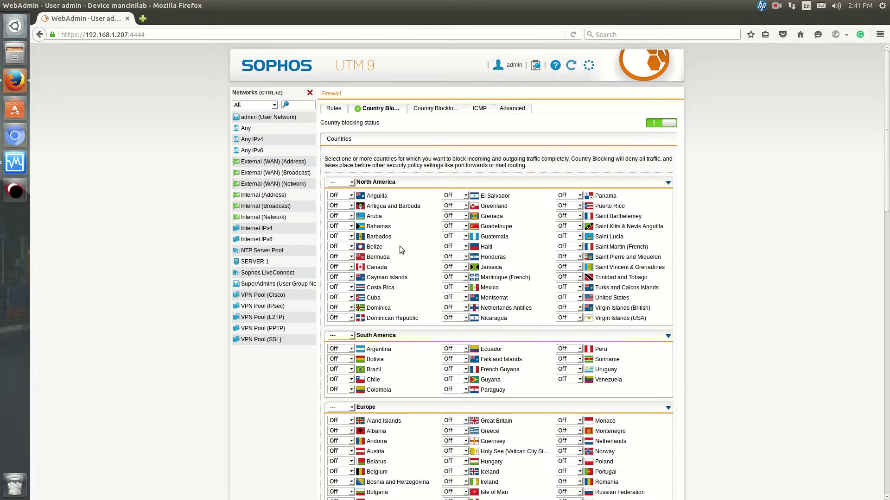
pyautogui.scroll(-5, 406, 230)
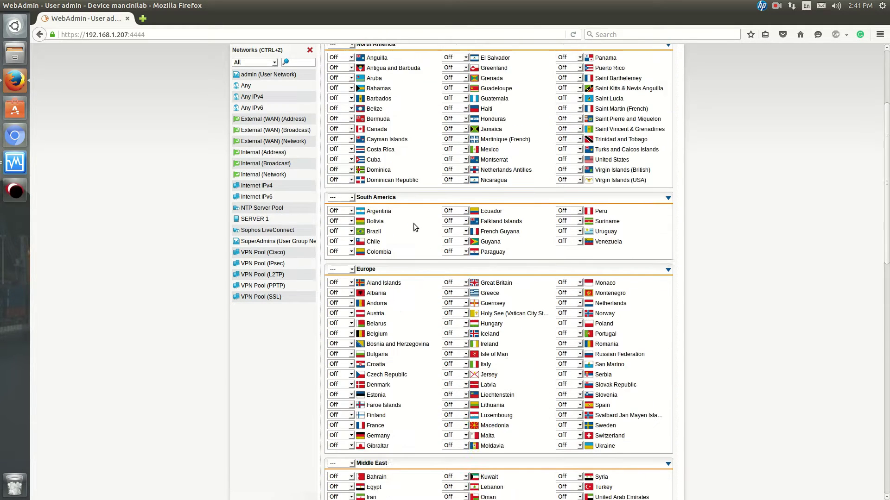
pyautogui.scroll(5, 413, 223)
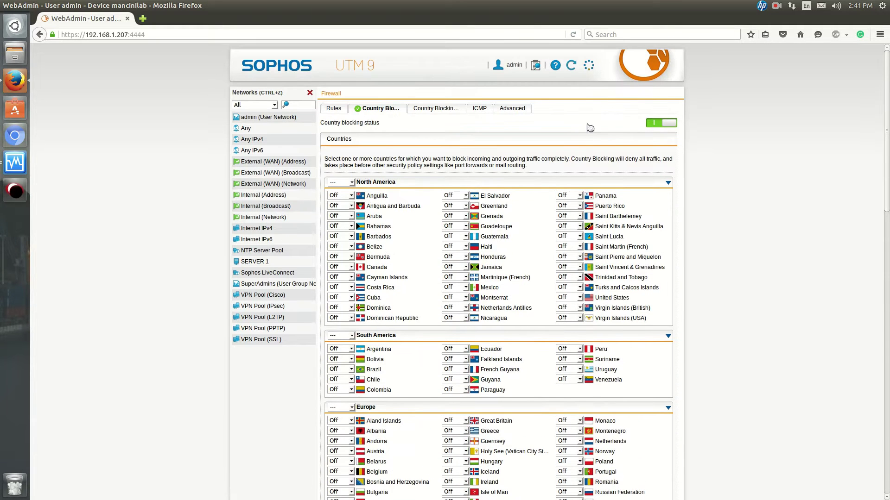
pyautogui.click(655, 128)
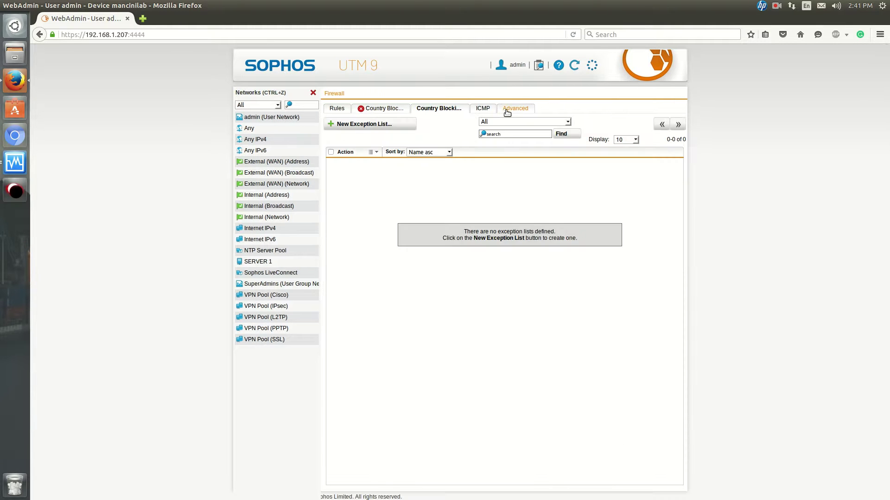
# Step: Open a new country blocking exception list, keeping the request direction at incoming and the form blank
pyautogui.click(381, 124)
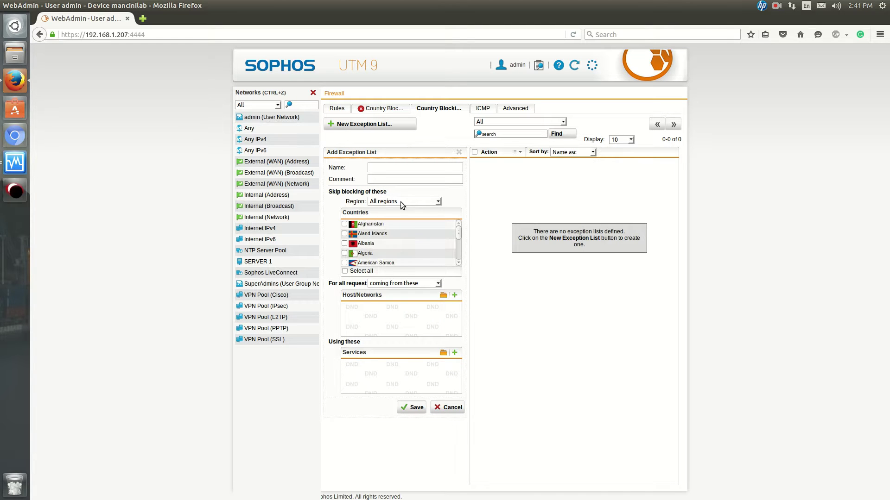
pyautogui.scroll(-5, 399, 234)
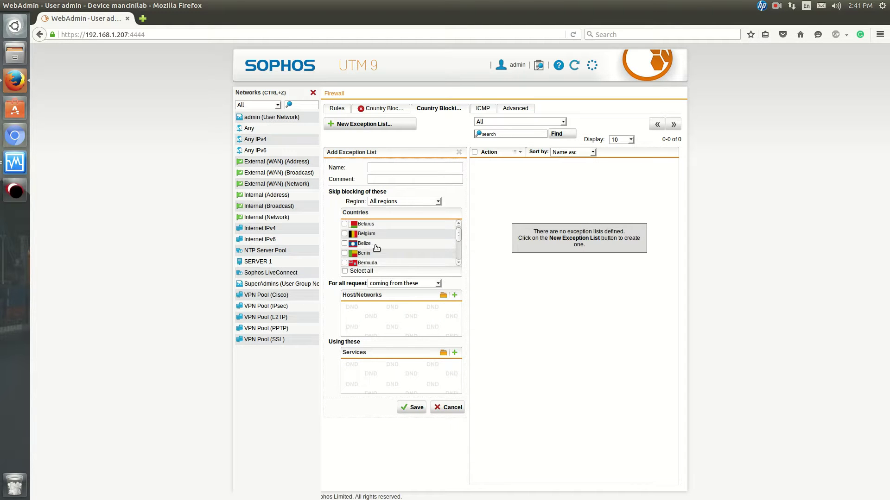
pyautogui.scroll(-3, 433, 244)
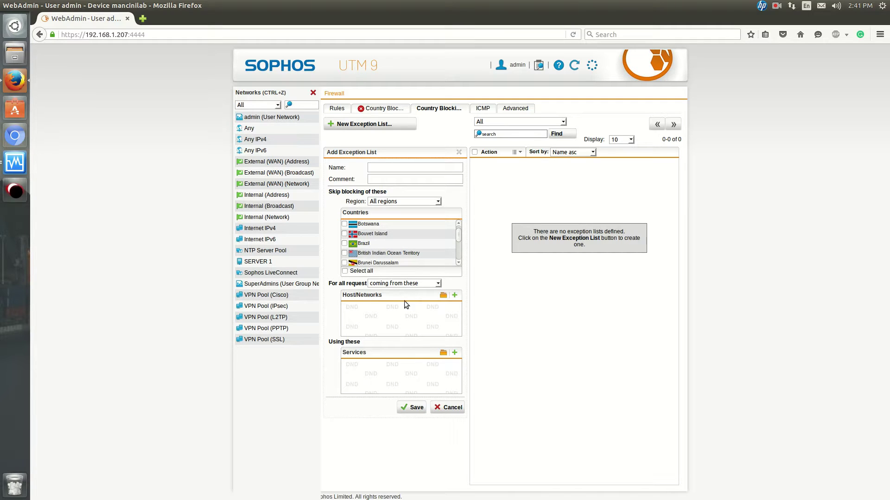
pyautogui.click(411, 284)
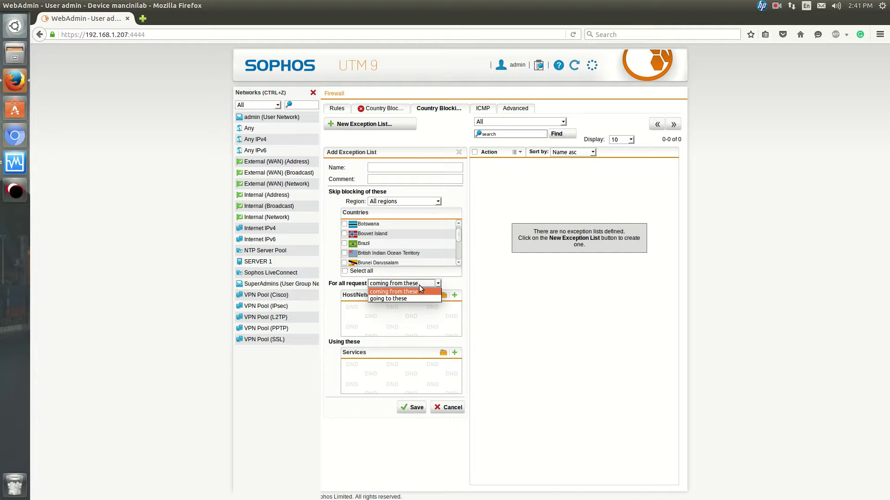
pyautogui.click(418, 285)
pyautogui.click(398, 285)
pyautogui.click(506, 243)
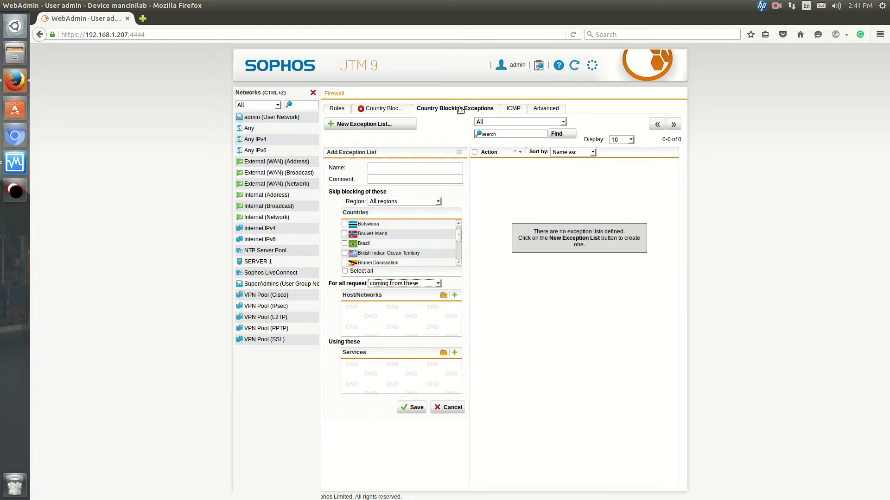
pyautogui.click(513, 109)
# Step: On the ICMP tab, enable Gateway forwards traceroute and Gateway is traceroute visible, then apply traceroute and ping settings
pyautogui.click(486, 110)
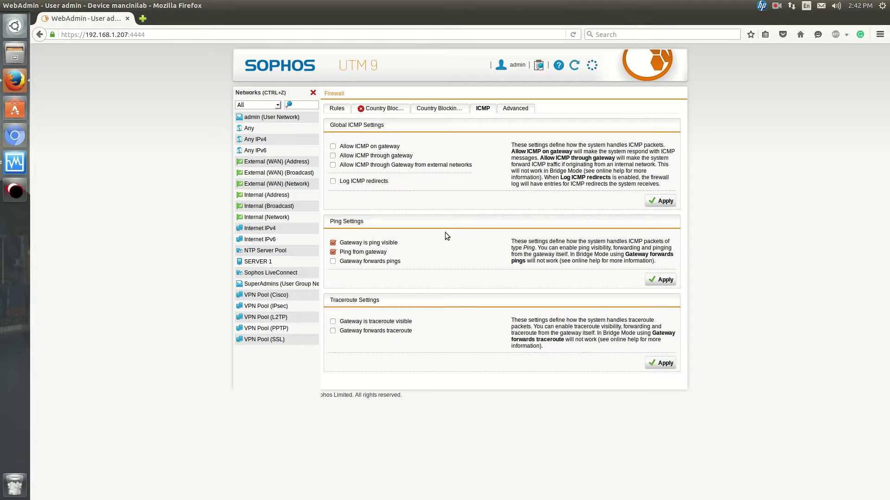
pyautogui.click(380, 331)
pyautogui.click(375, 325)
pyautogui.click(661, 364)
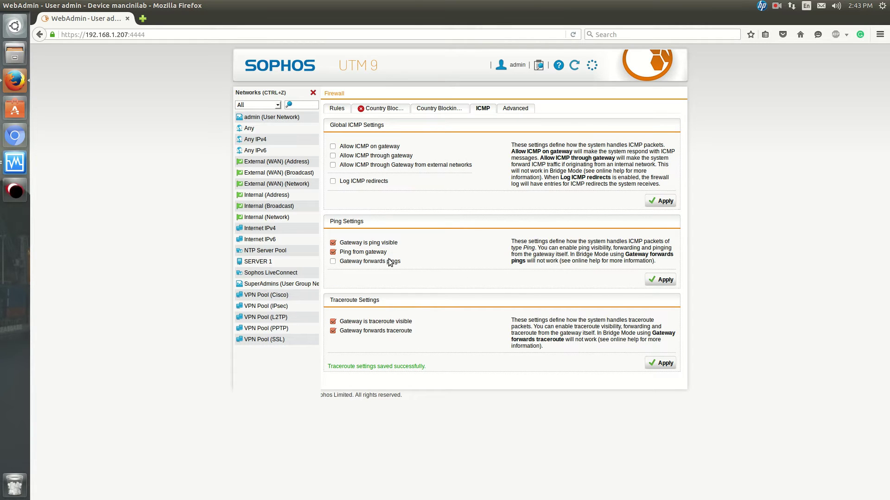
pyautogui.click(660, 280)
# Step: Switch to the firewall Advanced tab to review connection helpers, protocol handling and logging options
pyautogui.click(515, 110)
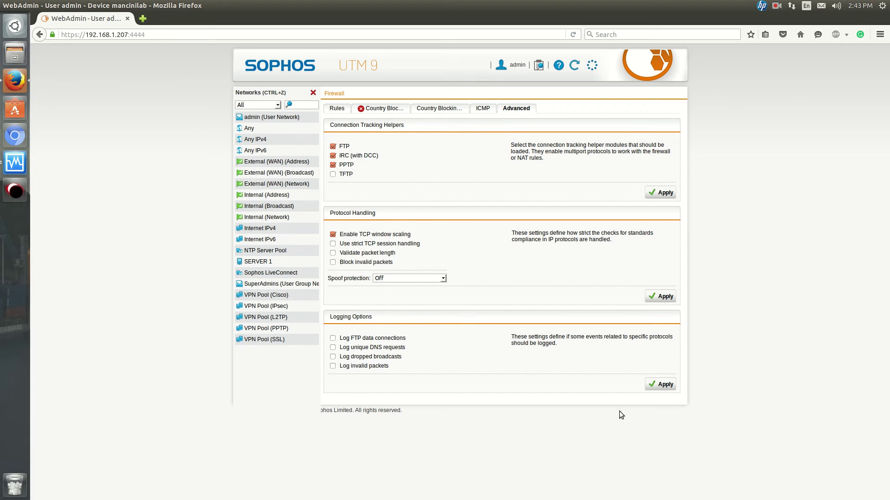
# Step: Go back to the Rules tab listing four rules, including SSH rule 4 to SERVER 1
pyautogui.click(335, 109)
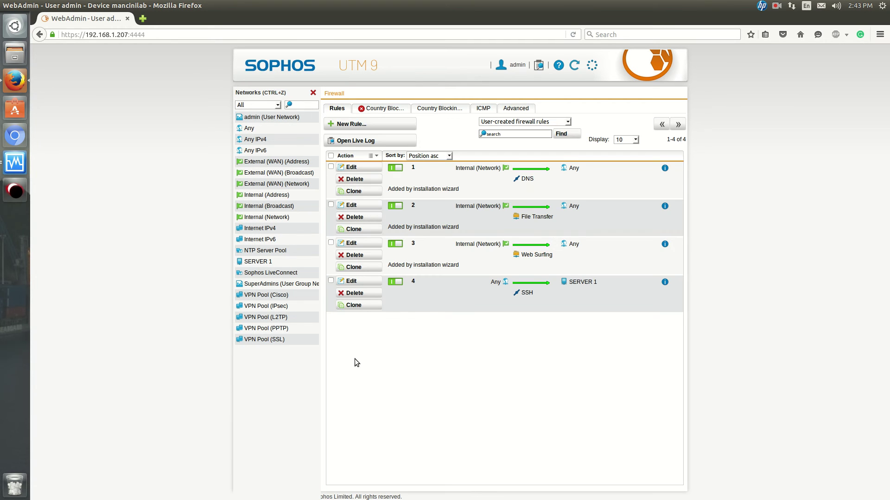